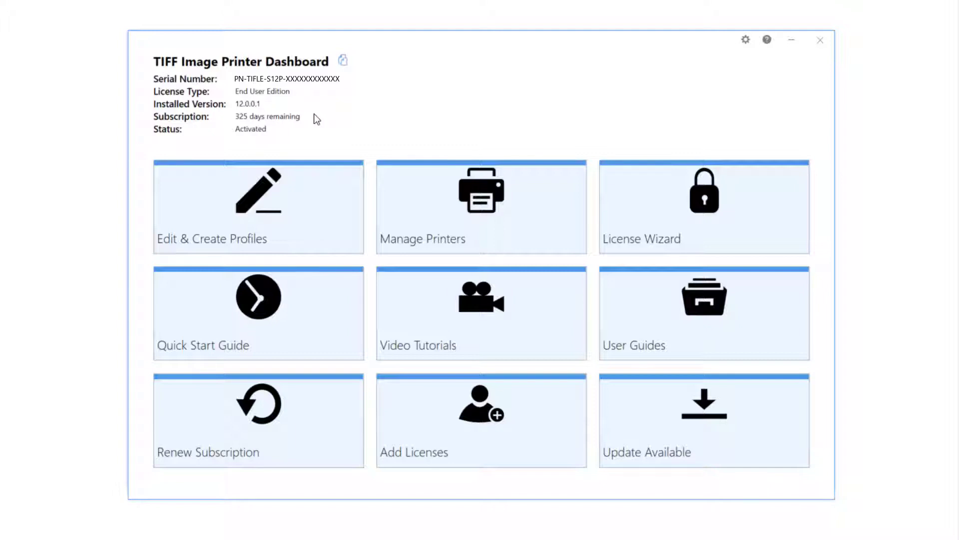
# - Create a profile named 'Excel Charts' described as 'Convert Excel Charts to TIFF images for publication.'
pyautogui.click(333, 210)
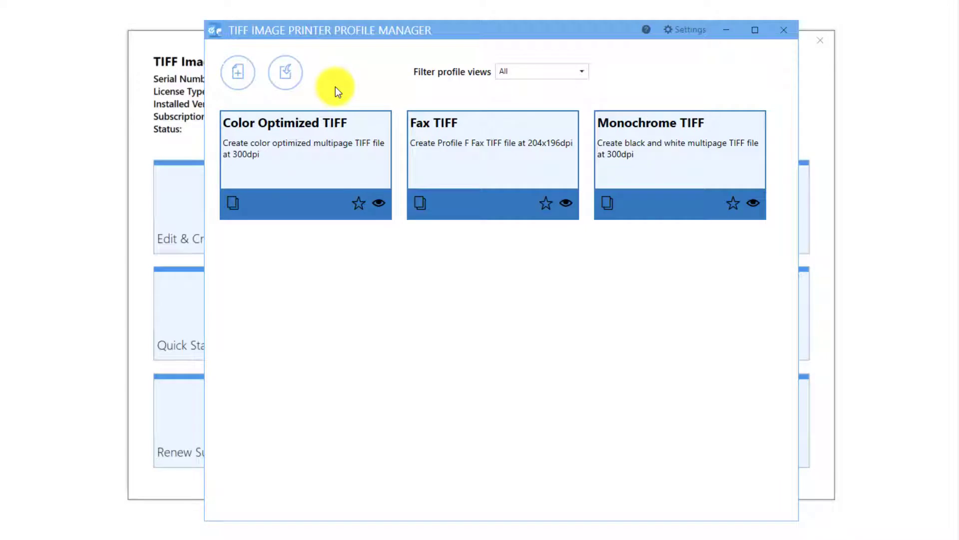
pyautogui.click(247, 85)
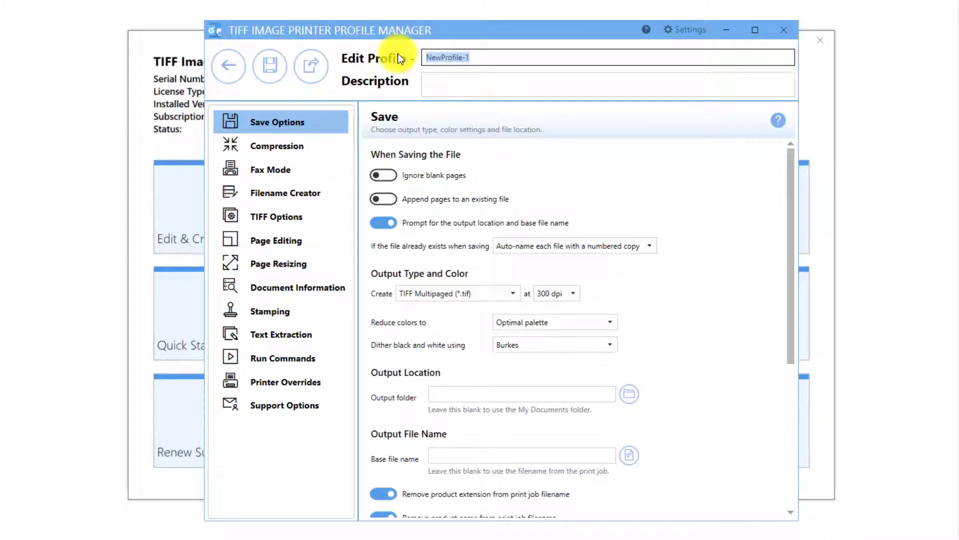
pyautogui.write('E')
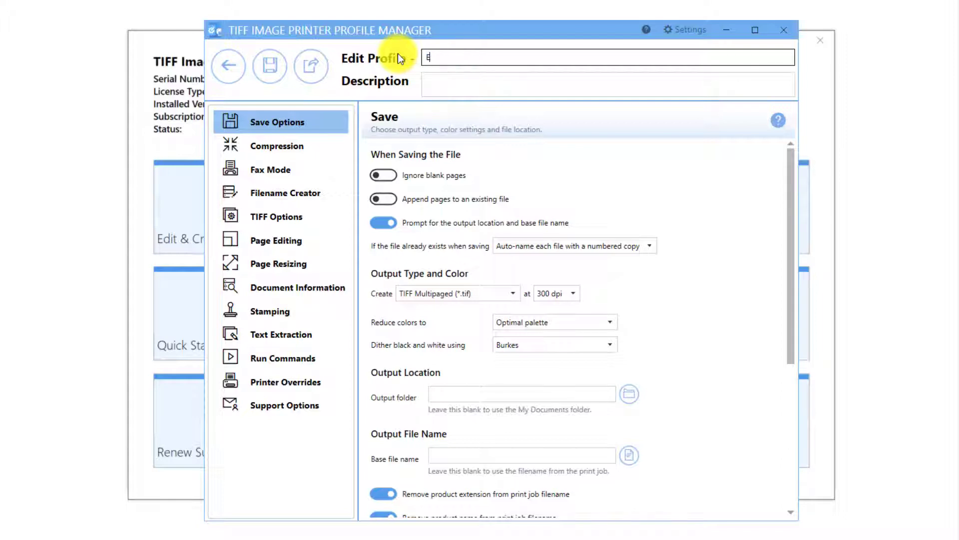
pyautogui.write('xcel Charts')
pyautogui.click(435, 79)
pyautogui.write('Convert')
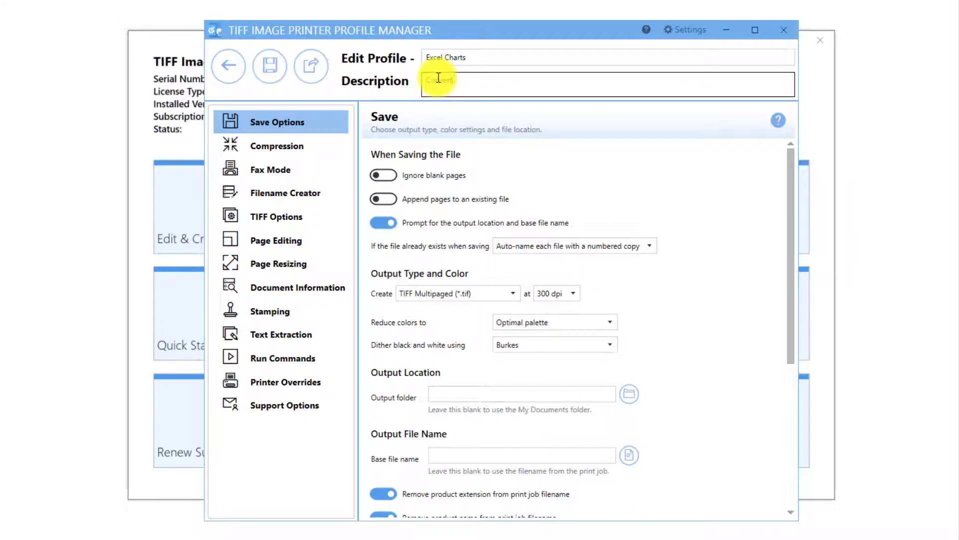
pyautogui.write(' Excel Charts to TIFF images for')
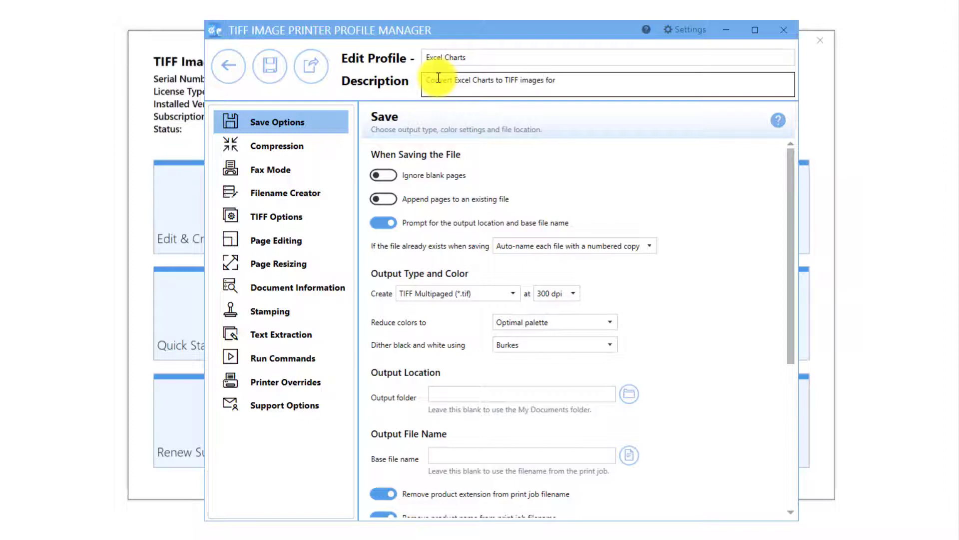
pyautogui.write(' publication.')
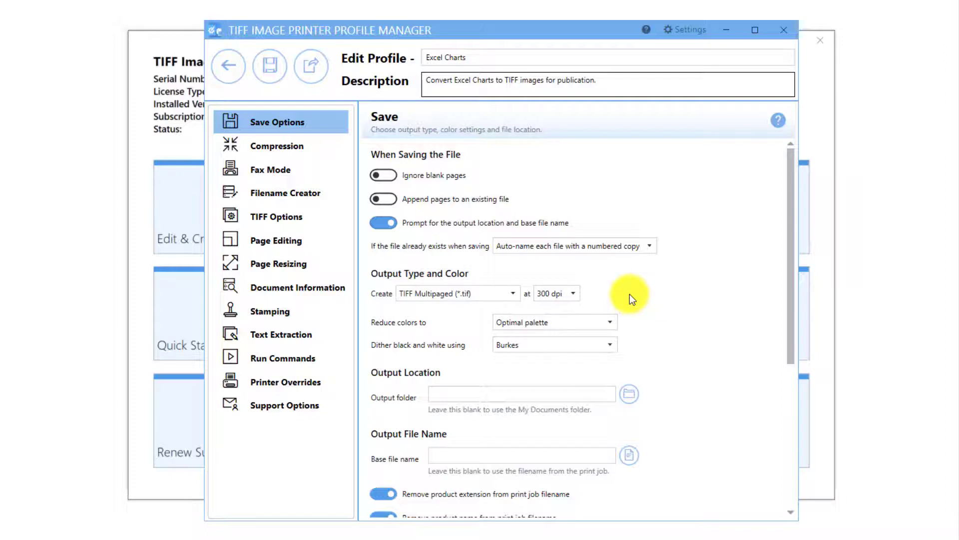
# - Turn on trimming of existing margins on all four sides in Page Editing and save the profile
pyautogui.click(337, 238)
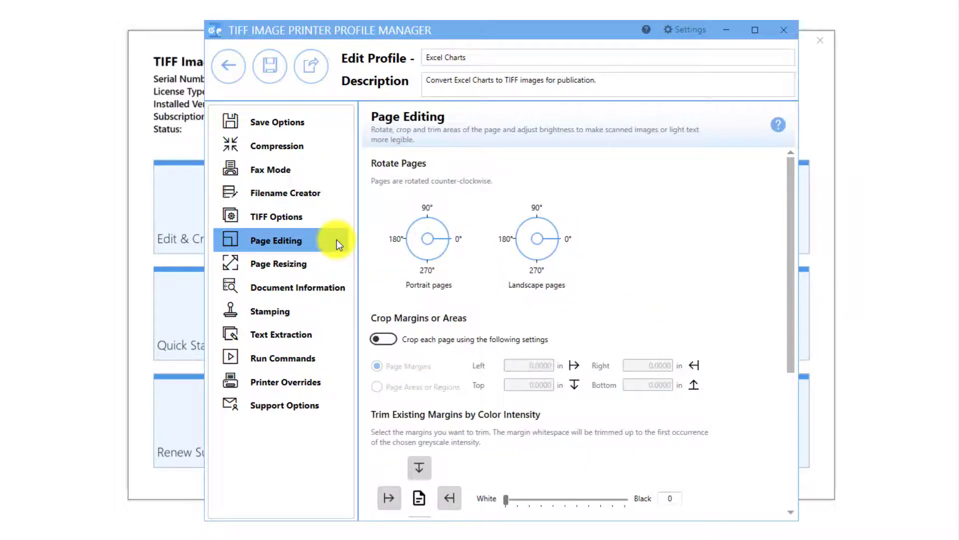
pyautogui.scroll(-5, 637, 294)
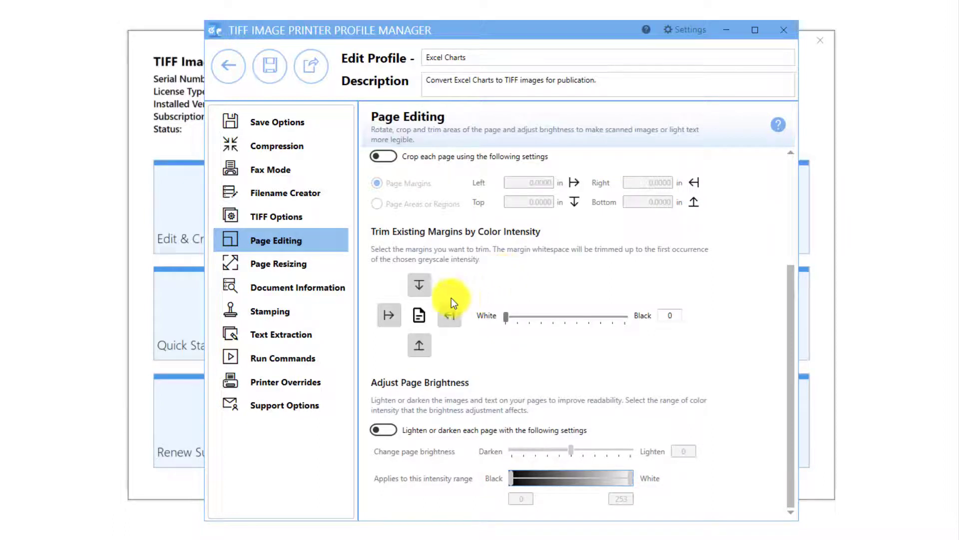
pyautogui.click(428, 292)
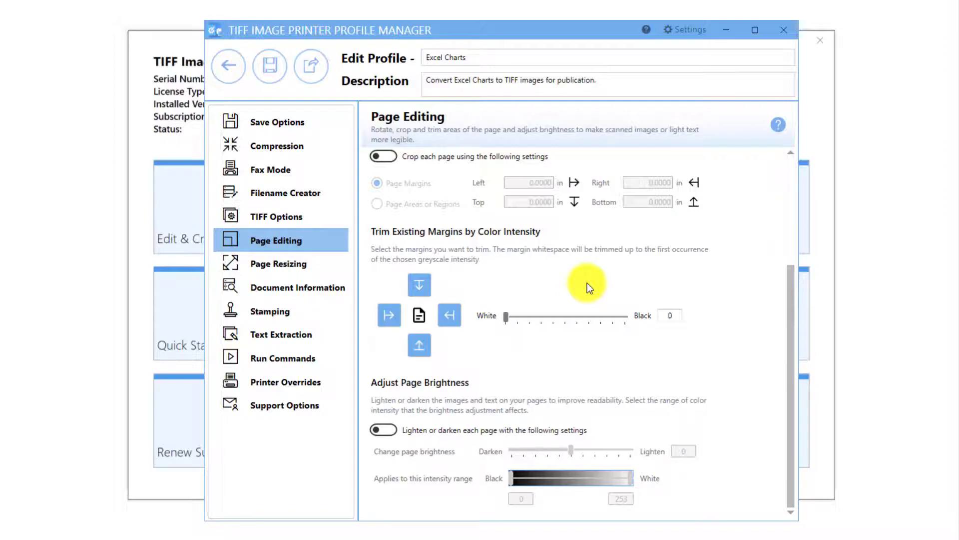
pyautogui.click(267, 82)
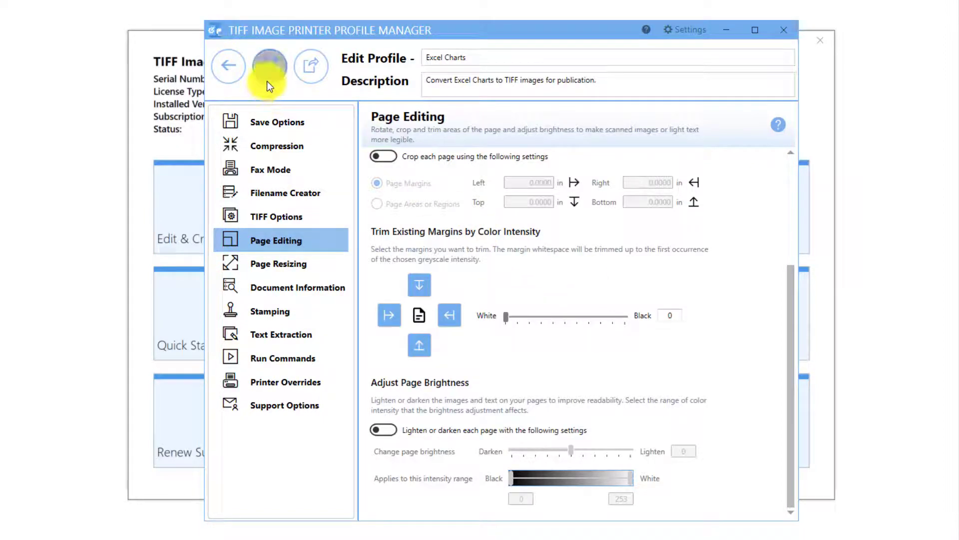
# - Leave the Profile Manager and pick Excel Charts as the profile for TIFF Image Printer 12
pyautogui.click(240, 77)
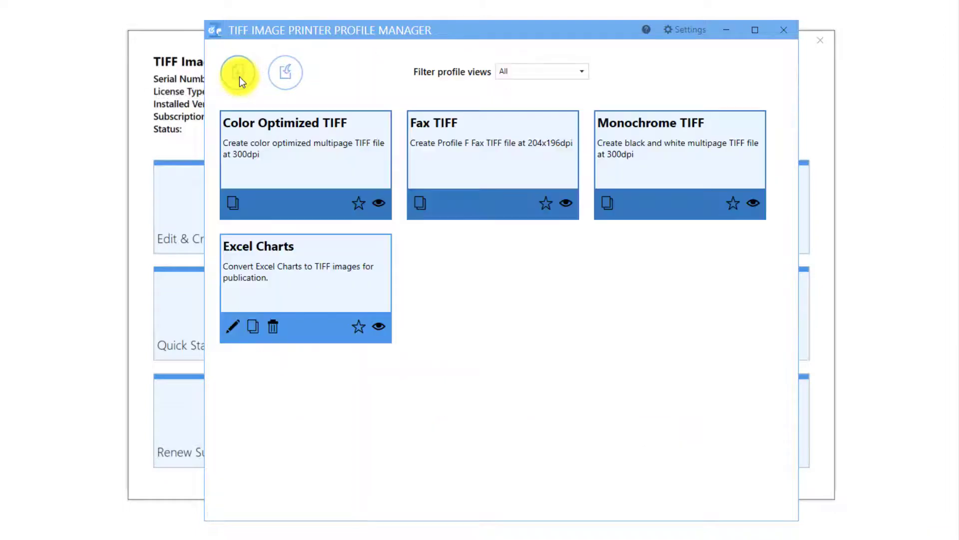
pyautogui.click(784, 32)
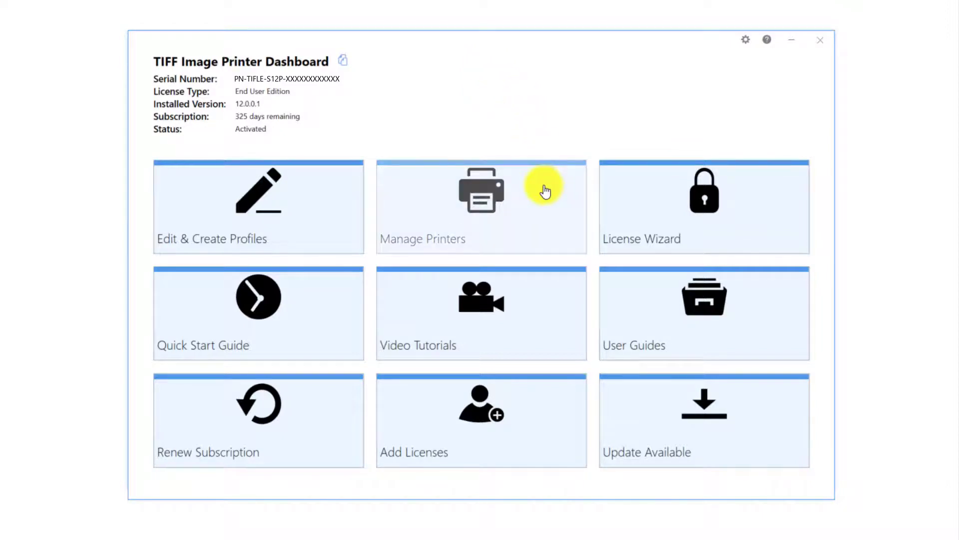
pyautogui.click(545, 190)
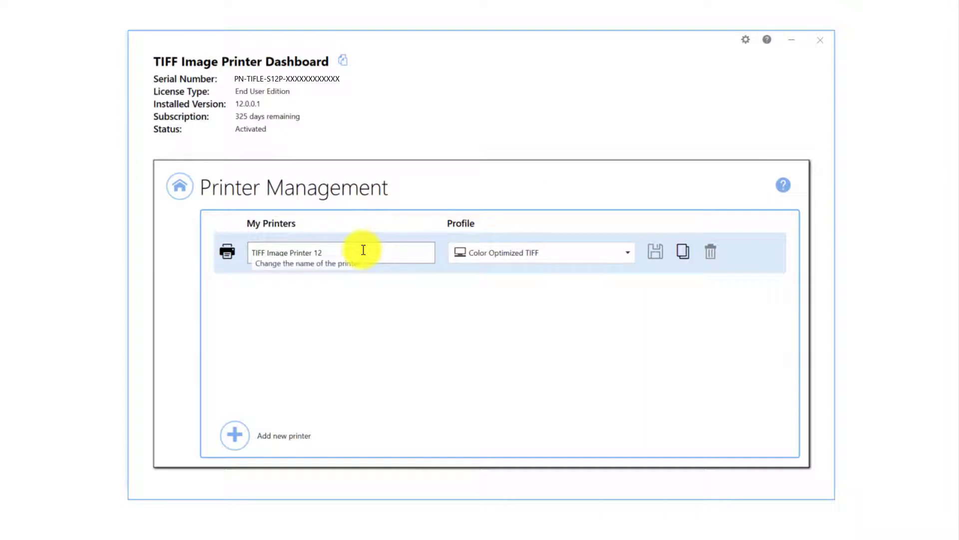
pyautogui.click(627, 254)
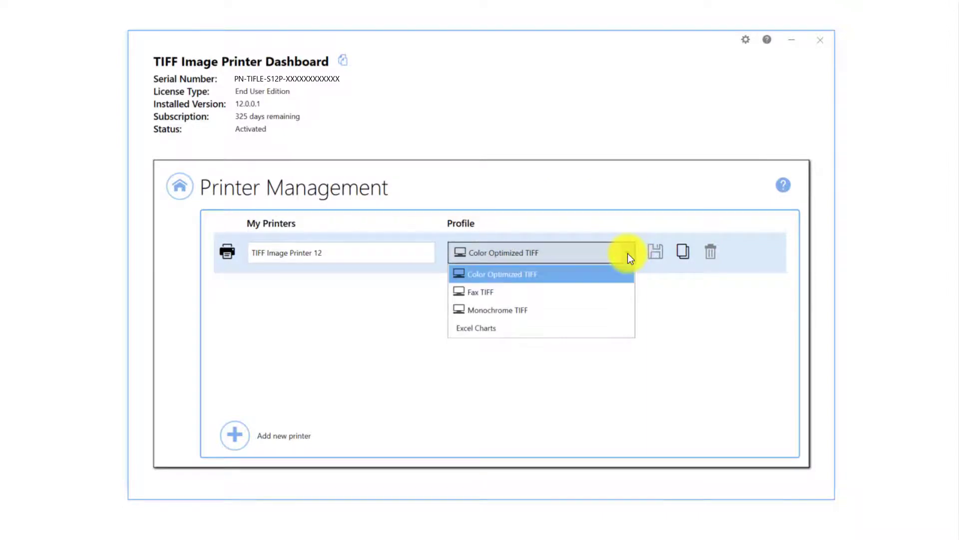
pyautogui.click(596, 329)
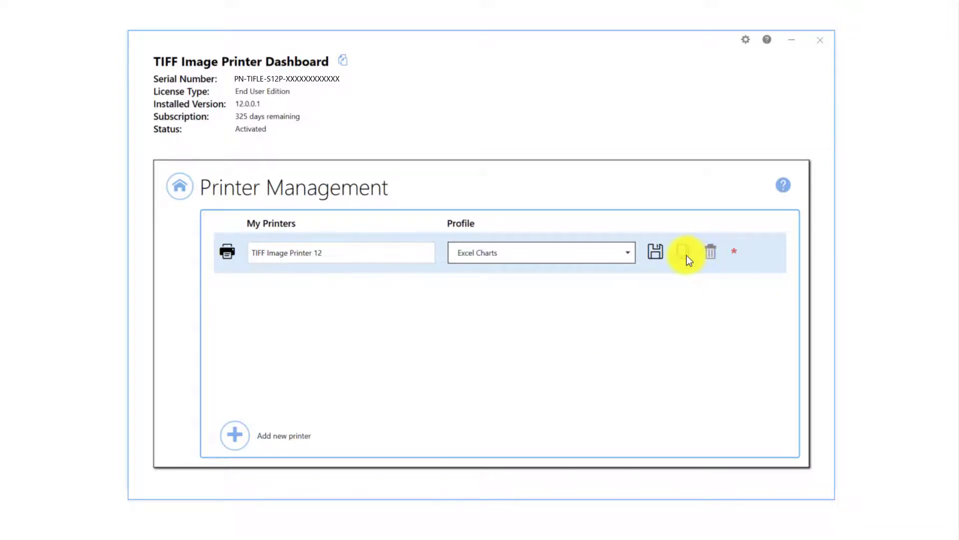
# - Save the printer's profile assignment and close the TIFF Image Printer dashboard
pyautogui.click(651, 256)
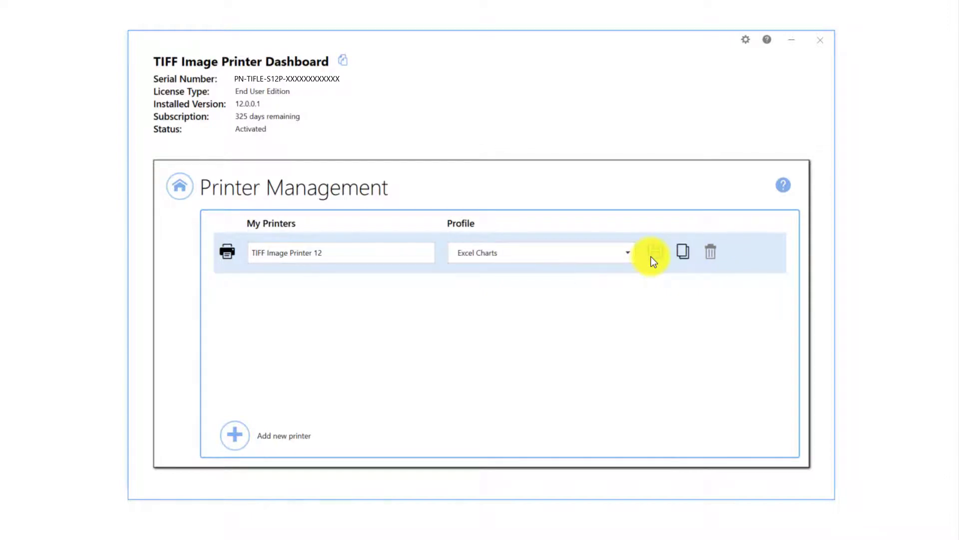
pyautogui.click(178, 188)
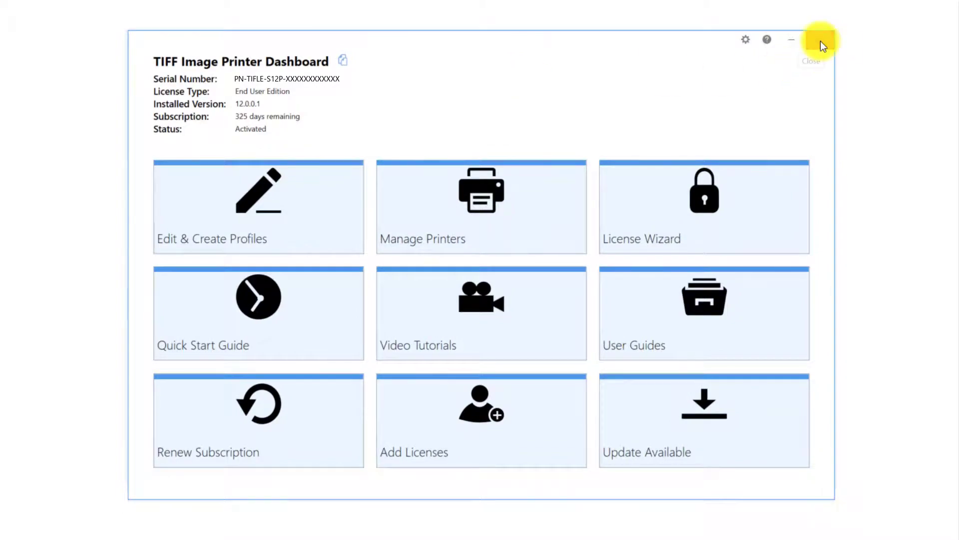
pyautogui.click(821, 41)
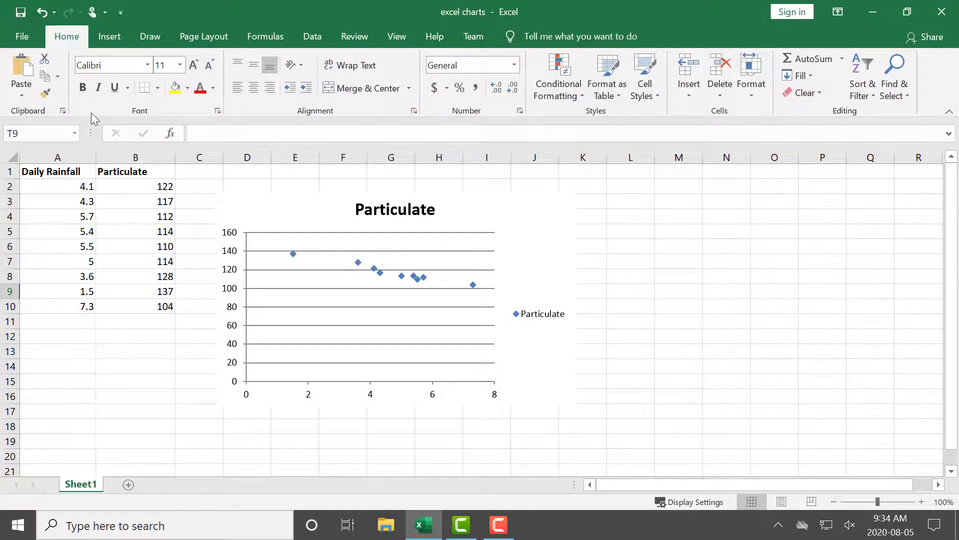
# - Open Format Chart Area for the Particulate chart and review its 3" by 5" size settings
pyautogui.click(494, 222)
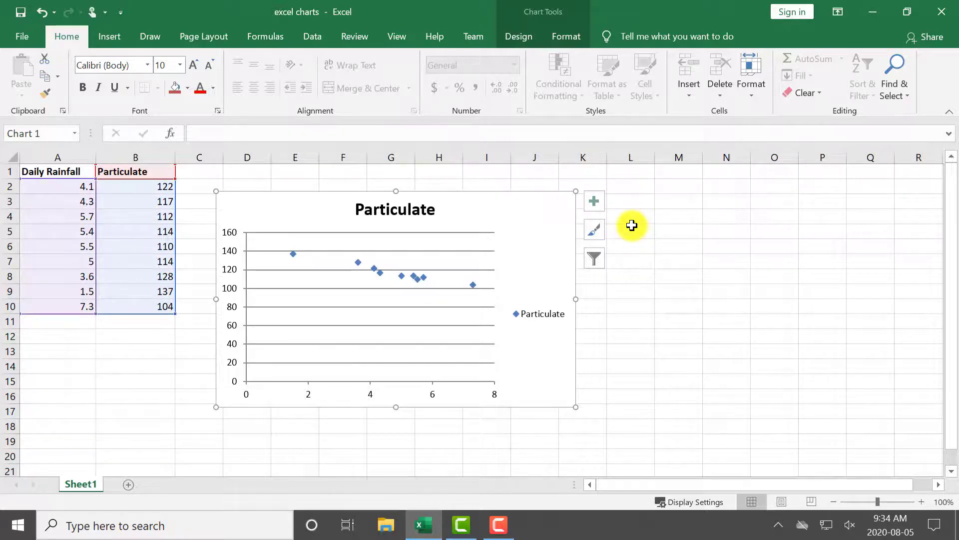
pyautogui.rightClick(537, 216)
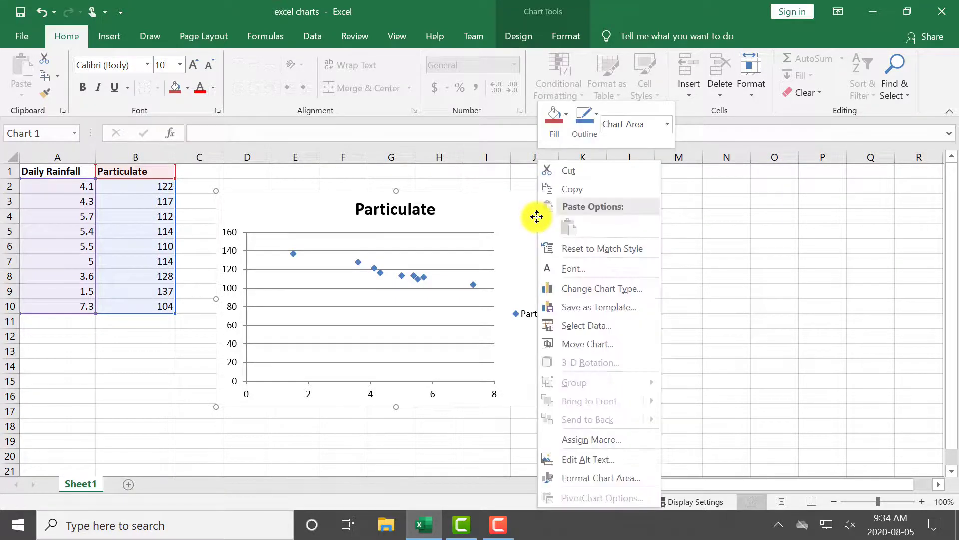
pyautogui.click(643, 478)
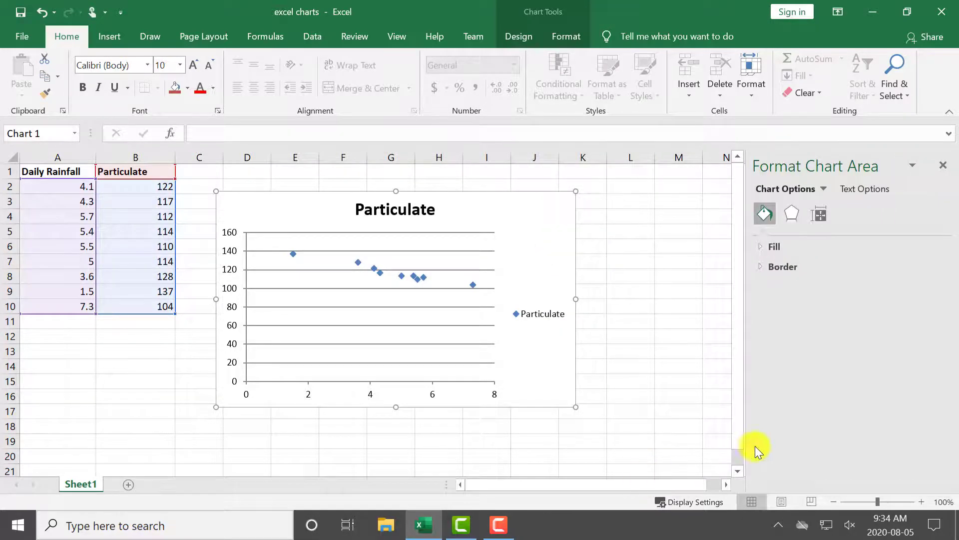
pyautogui.click(817, 214)
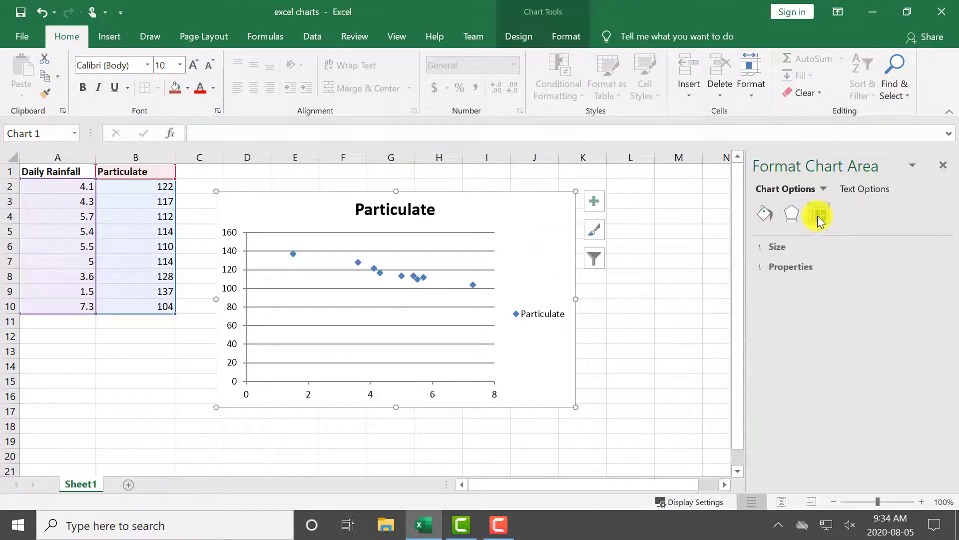
pyautogui.click(777, 246)
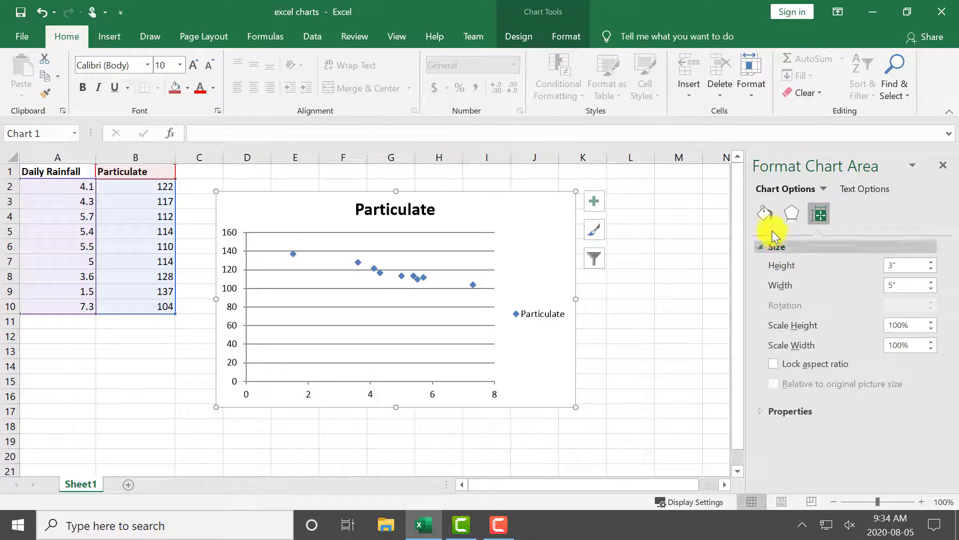
# - Give the chart area a solid line border and copy the chart
pyautogui.click(763, 214)
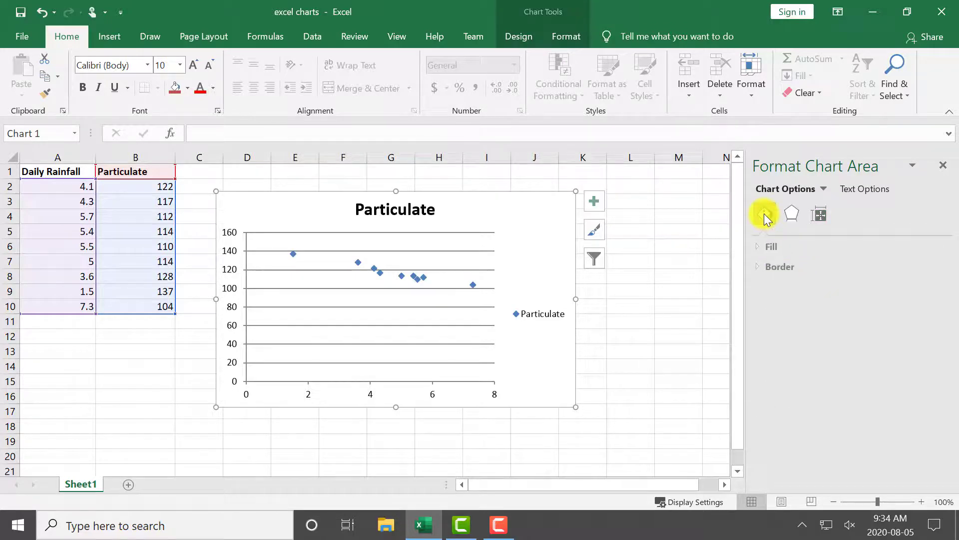
pyautogui.click(763, 266)
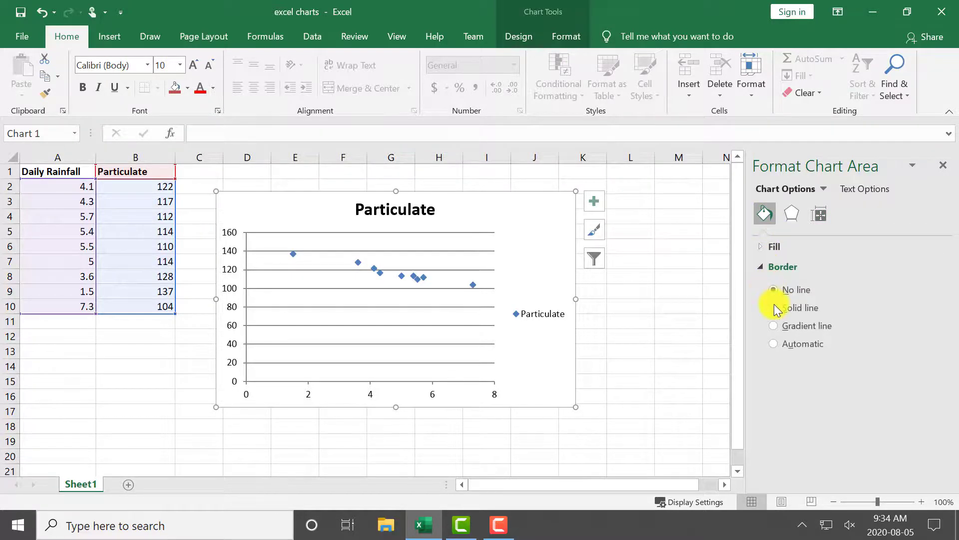
pyautogui.click(775, 308)
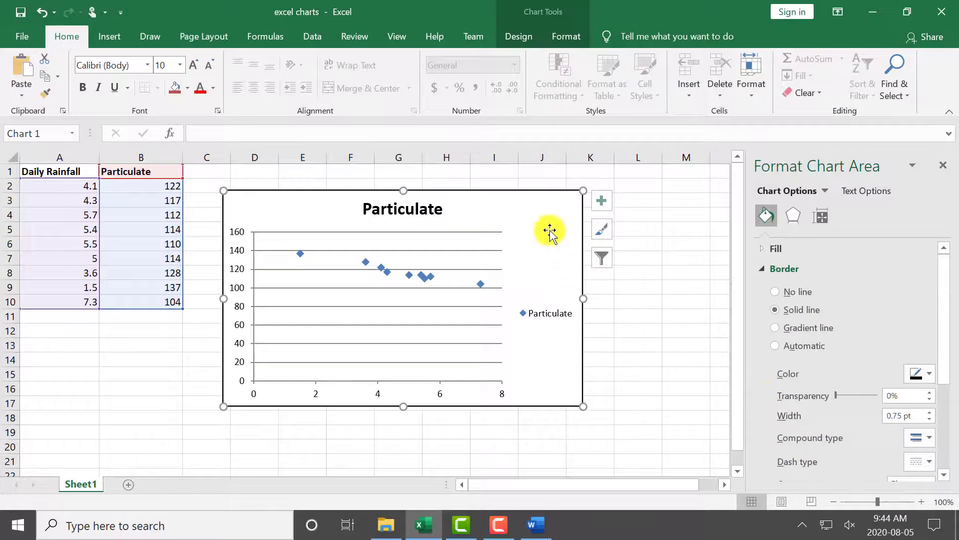
pyautogui.rightClick(549, 223)
pyautogui.click(577, 195)
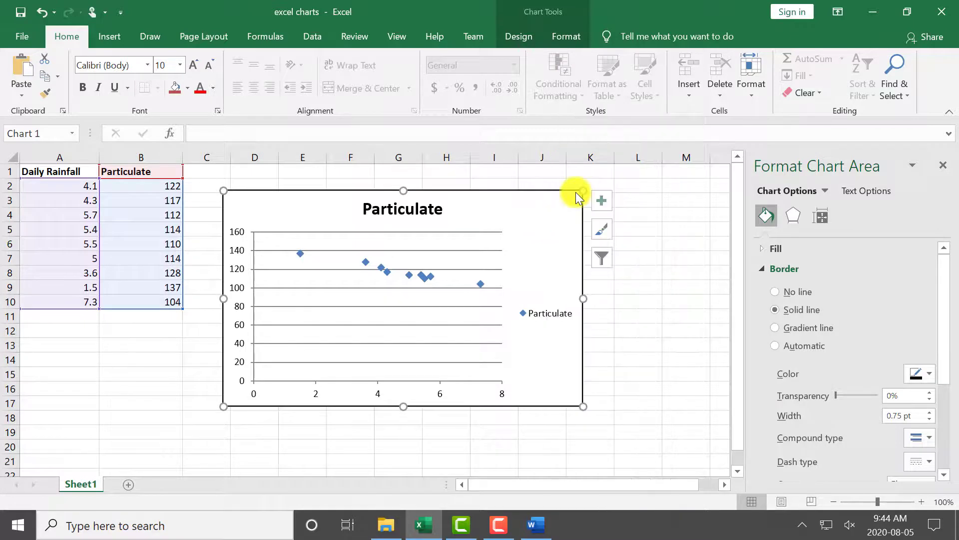
# - Paste the Particulate chart into the blank Word document
pyautogui.hotkey('alt', 'Tab')
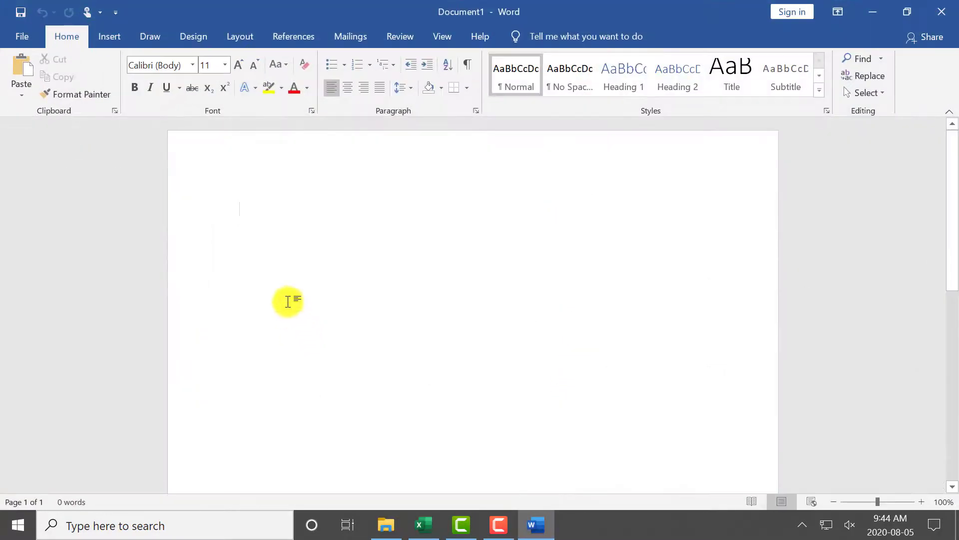
pyautogui.rightClick(241, 212)
pyautogui.click(352, 279)
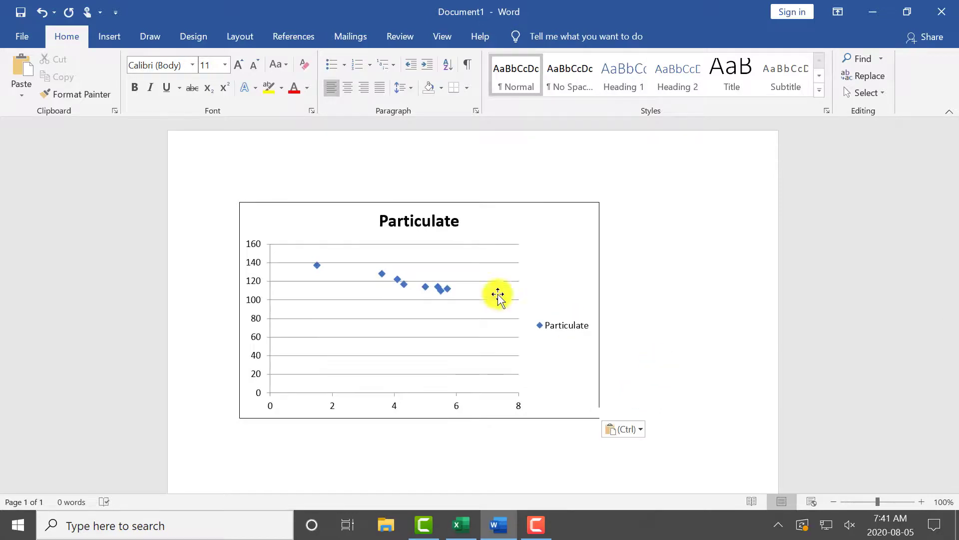
# - Print the document to TIFF Image Printer 12
pyautogui.click(19, 37)
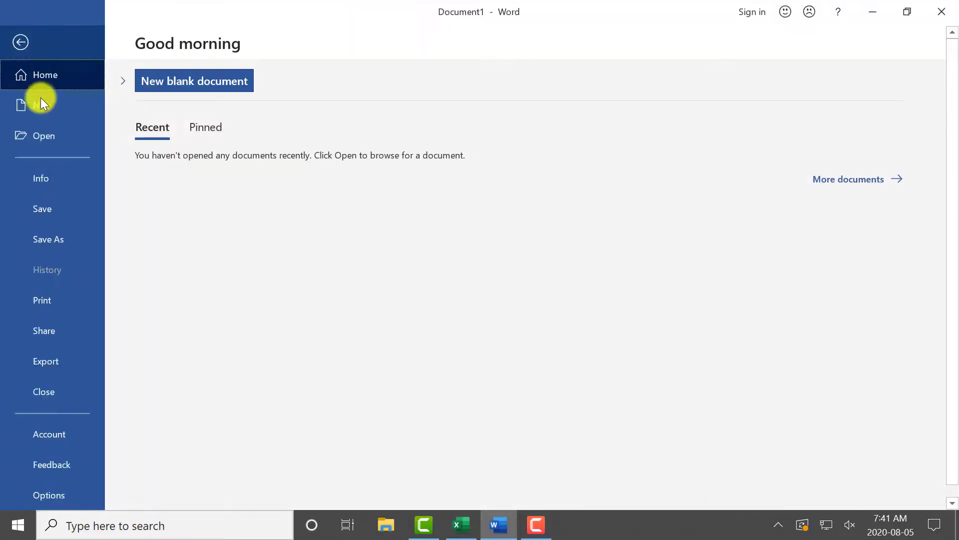
pyautogui.click(56, 295)
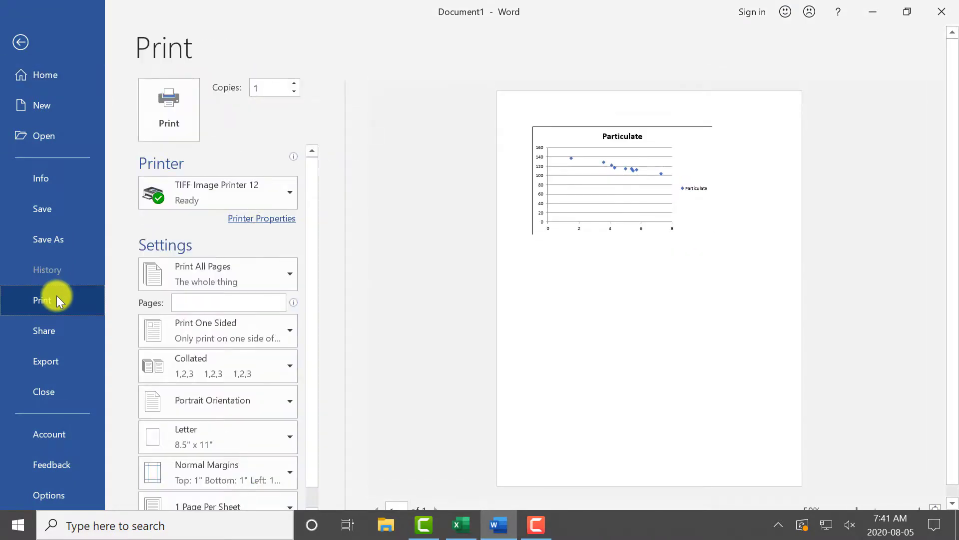
pyautogui.click(211, 199)
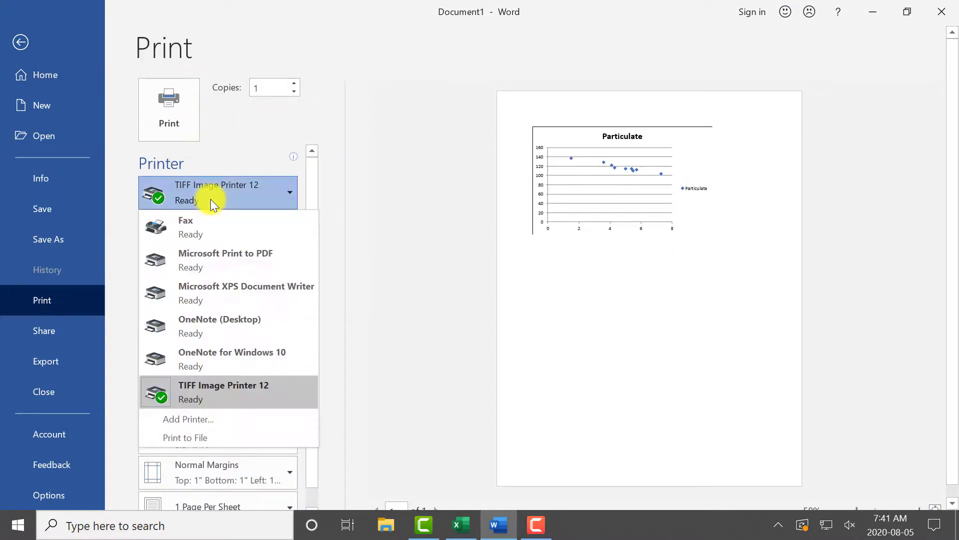
pyautogui.click(226, 387)
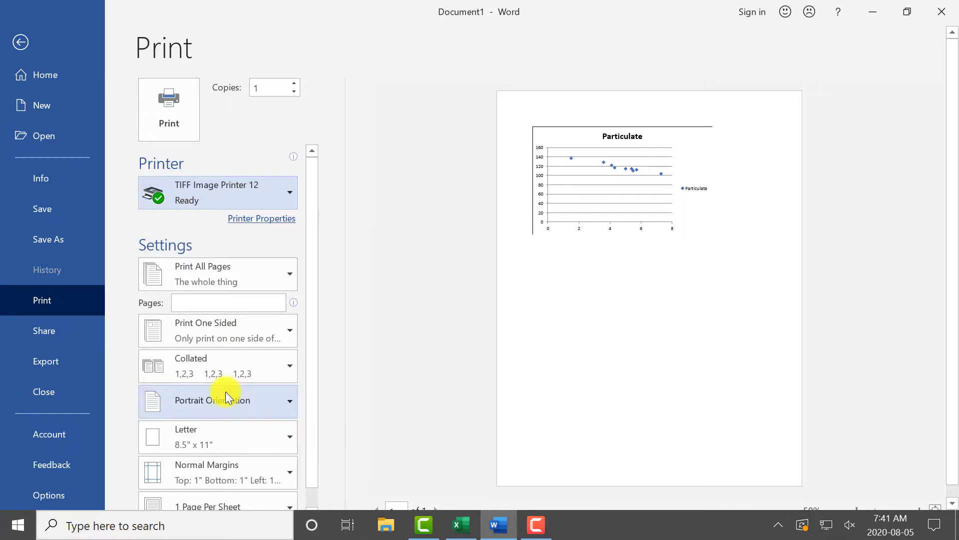
pyautogui.click(191, 138)
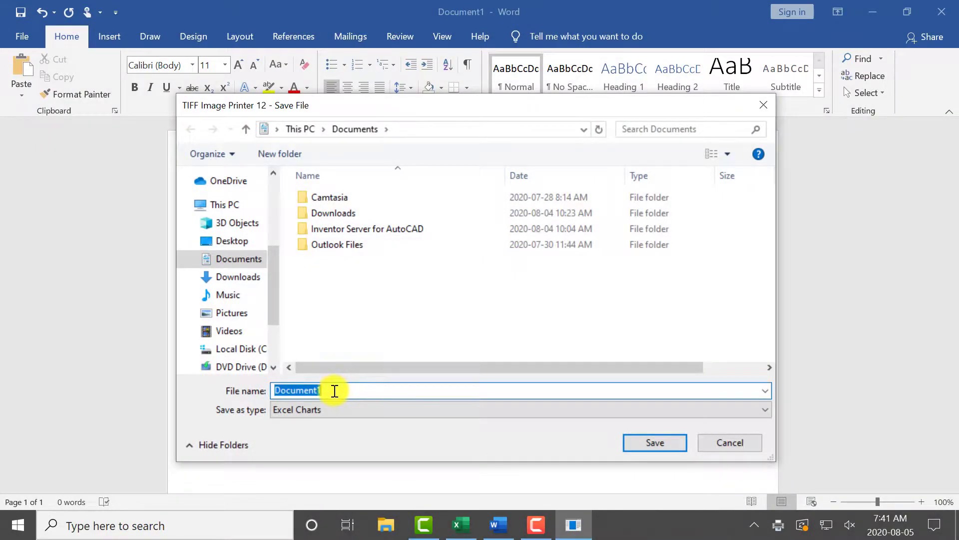
# - Save the TIFF output as 'Excel Chart' in the Documents folder
pyautogui.write('Ex')
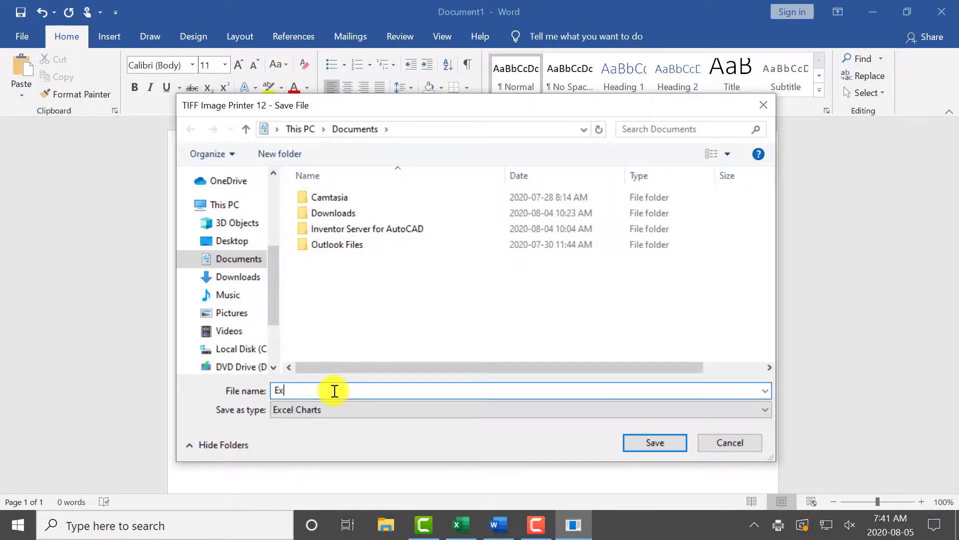
pyautogui.write('cel Chart')
pyautogui.click(419, 130)
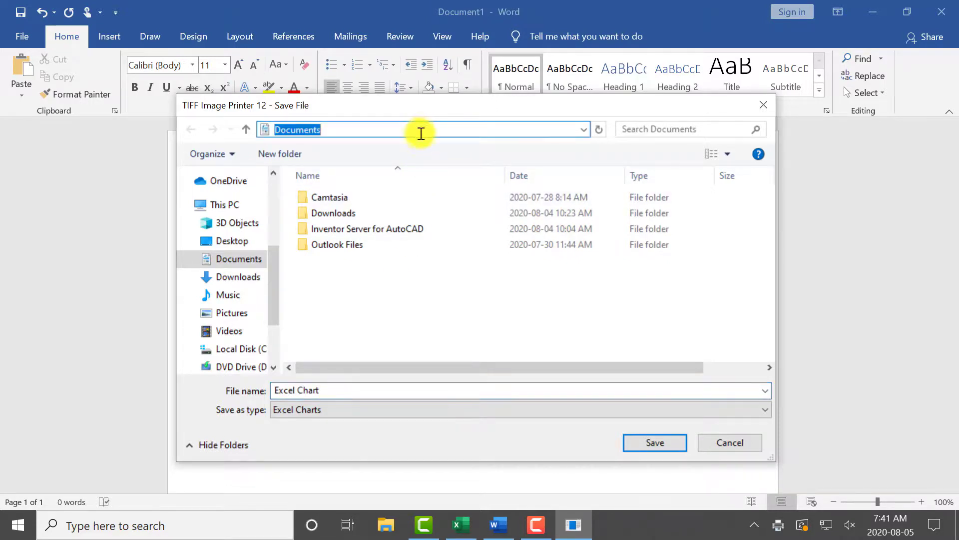
pyautogui.click(673, 442)
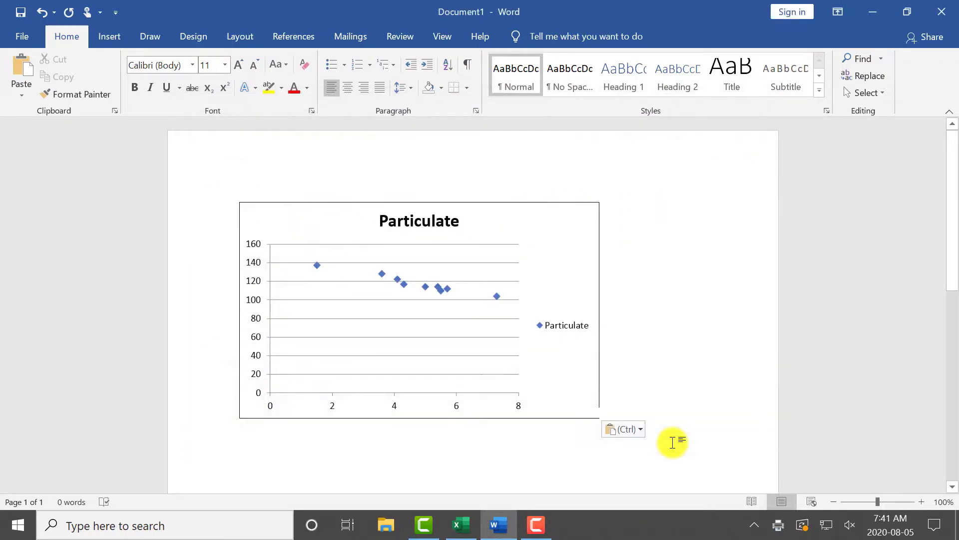